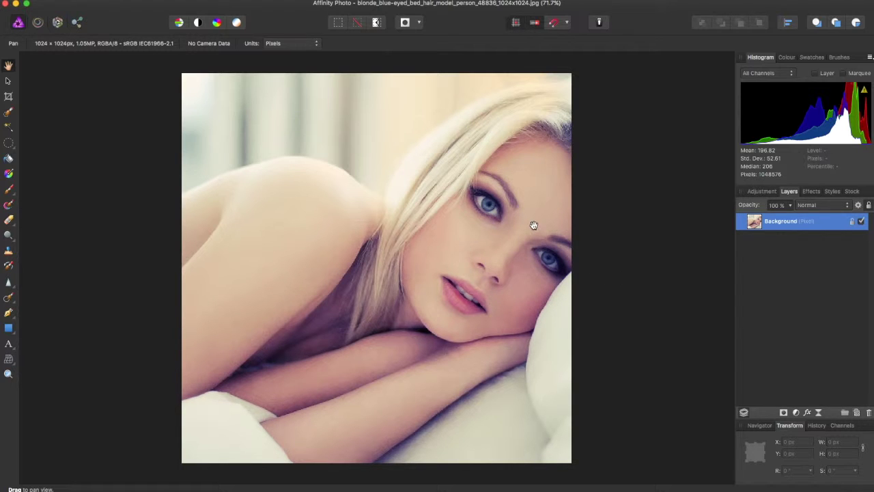
Zoom in on the eyes and switch to the Elliptical Marquee Tool
{"action": "scroll", "coordinate": [532, 225], "scroll_direction": "up", "scroll_amount": 5}
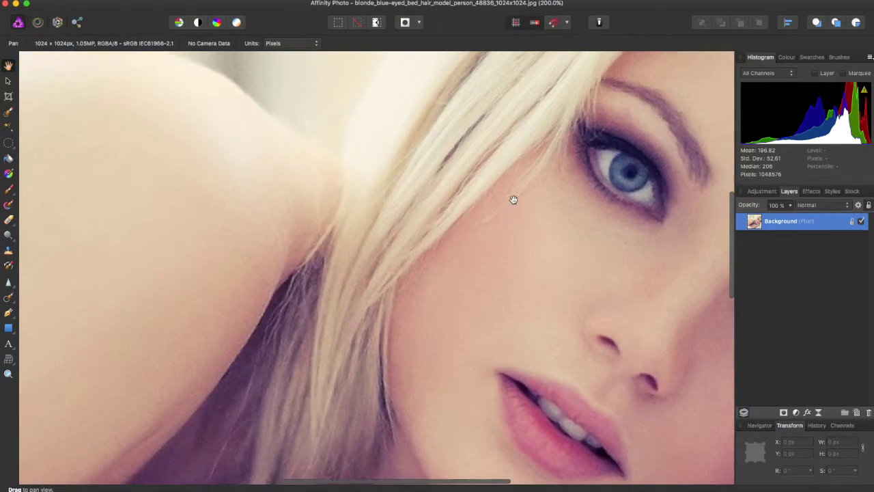
{"action": "scroll", "coordinate": [478, 196], "scroll_direction": "down", "scroll_amount": 5}
{"action": "scroll", "coordinate": [478, 196], "scroll_direction": "right", "scroll_amount": 5}
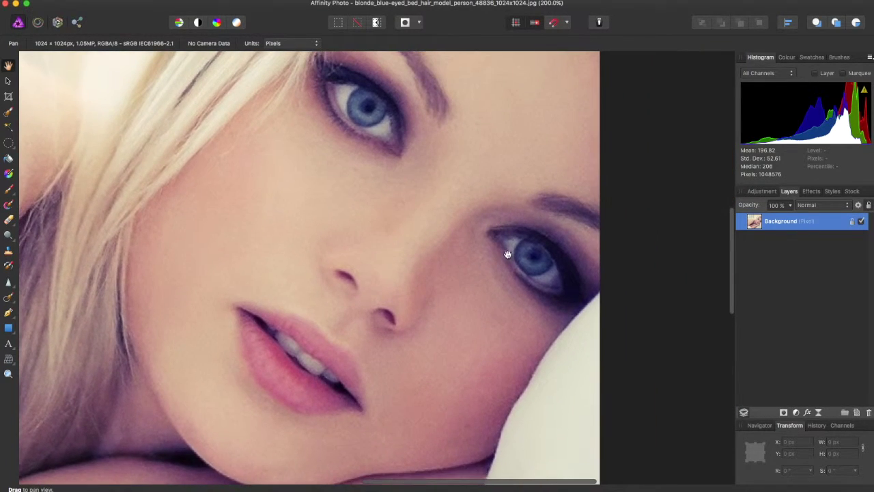
{"action": "scroll", "coordinate": [512, 250], "scroll_direction": "up", "scroll_amount": 3}
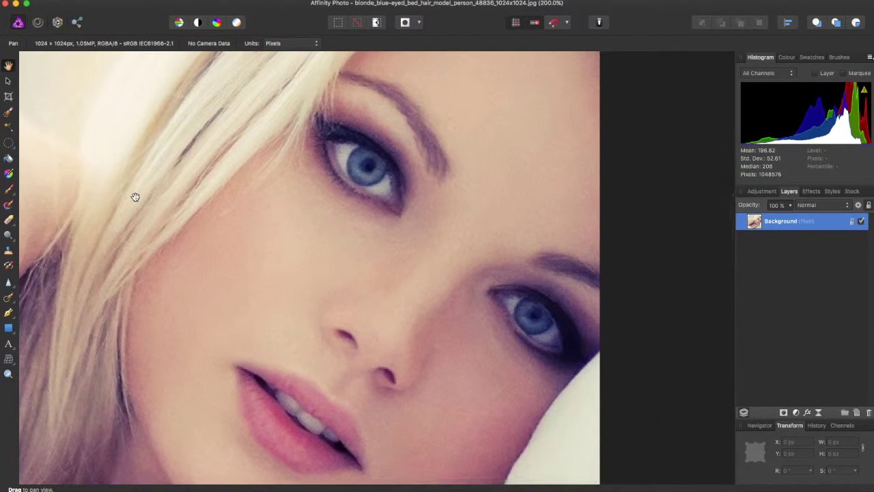
{"action": "left_click", "coordinate": [8, 143]}
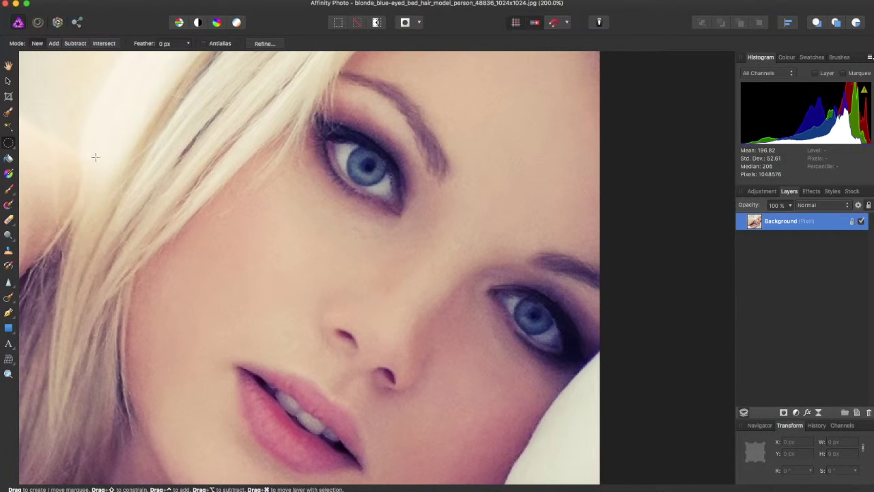
{"action": "key", "text": "m"}
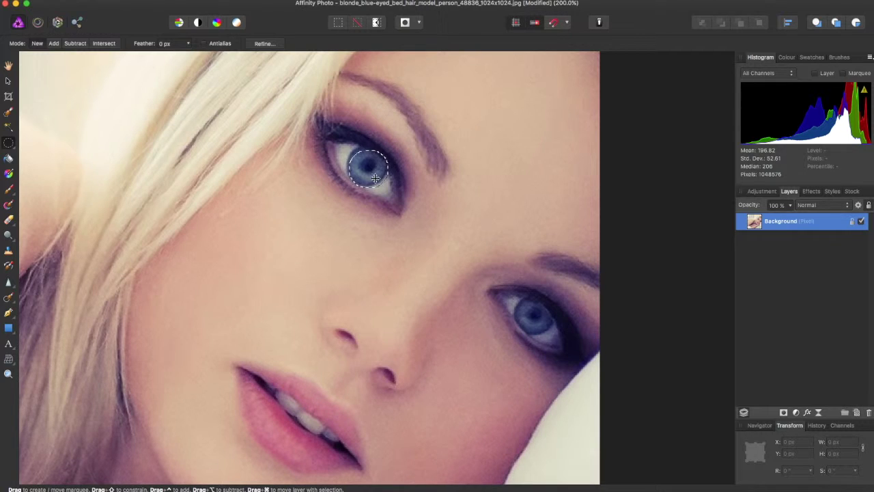
Draw a circular selection over the upper iris and add one over the lower iris
{"action": "left_click_drag", "start_coordinate": [372, 176], "coordinate": [371, 173]}
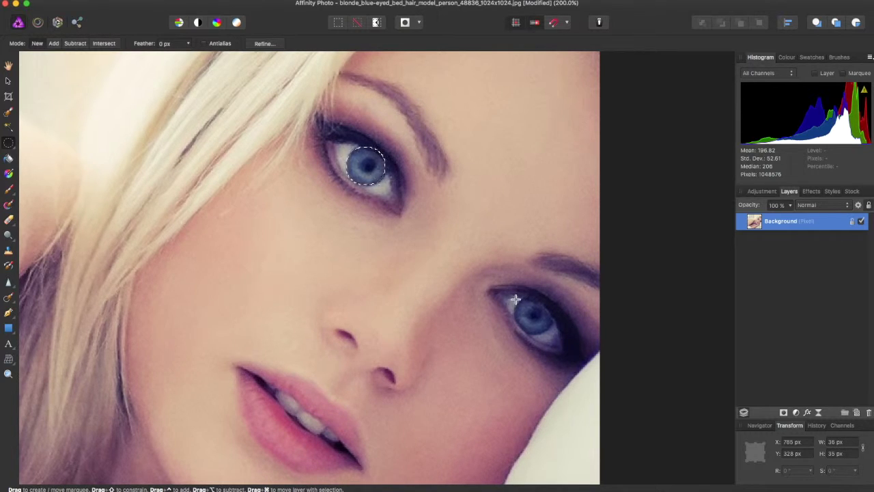
{"action": "left_click_drag", "start_coordinate": [516, 299], "coordinate": [554, 336]}
{"action": "key", "text": "ctrl+z"}
{"action": "left_click_drag", "start_coordinate": [520, 300], "coordinate": [537, 322]}
{"action": "left_click_drag", "start_coordinate": [552, 333], "coordinate": [552, 333]}
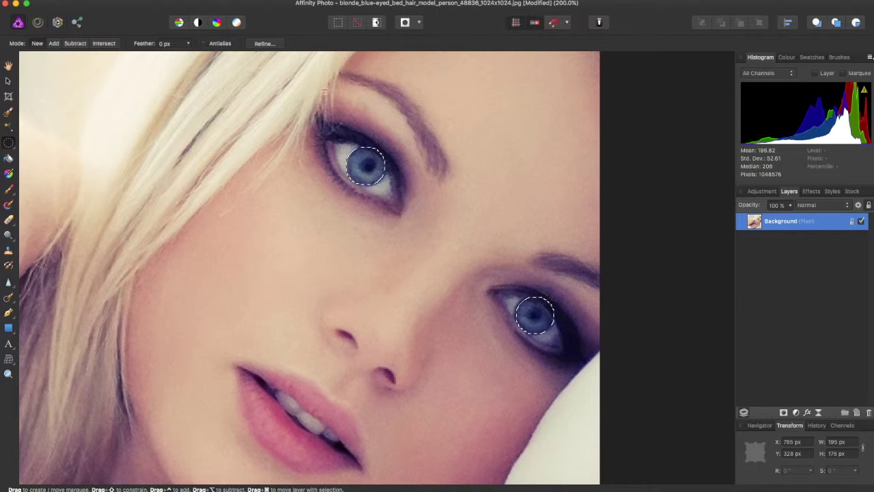
{"action": "left_click", "coordinate": [232, 0]}
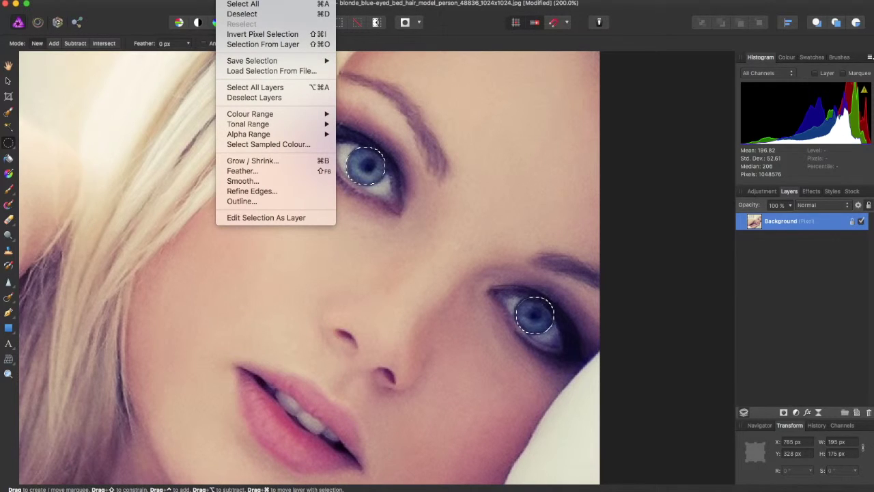
Feather the two-iris selection with a 13.1 px radius
{"action": "left_click", "coordinate": [243, 170]}
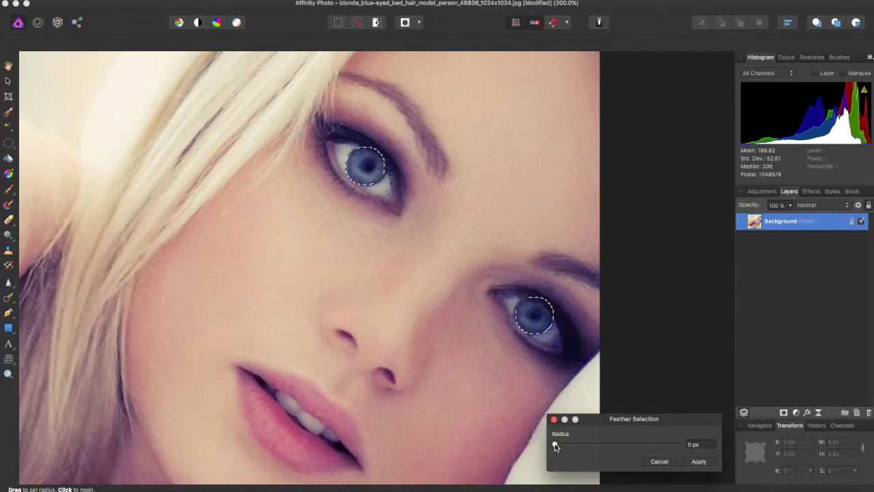
{"action": "left_click_drag", "start_coordinate": [554, 444], "coordinate": [557, 445]}
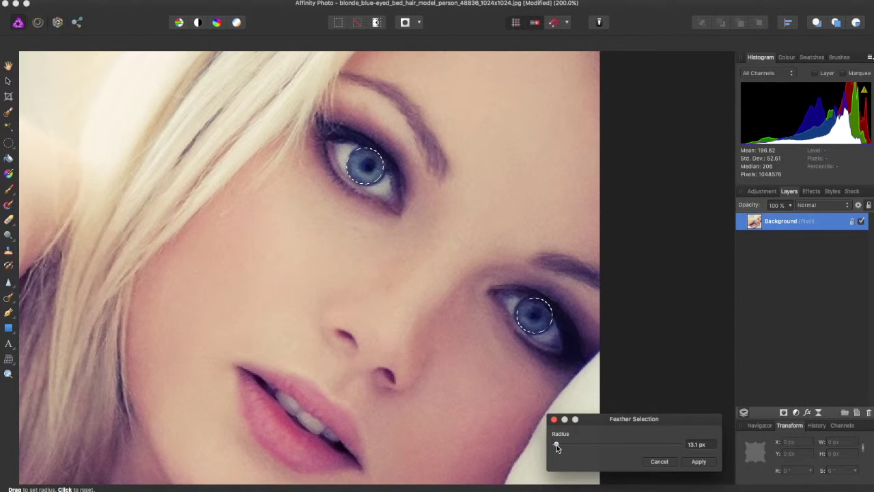
{"action": "left_click", "coordinate": [707, 463]}
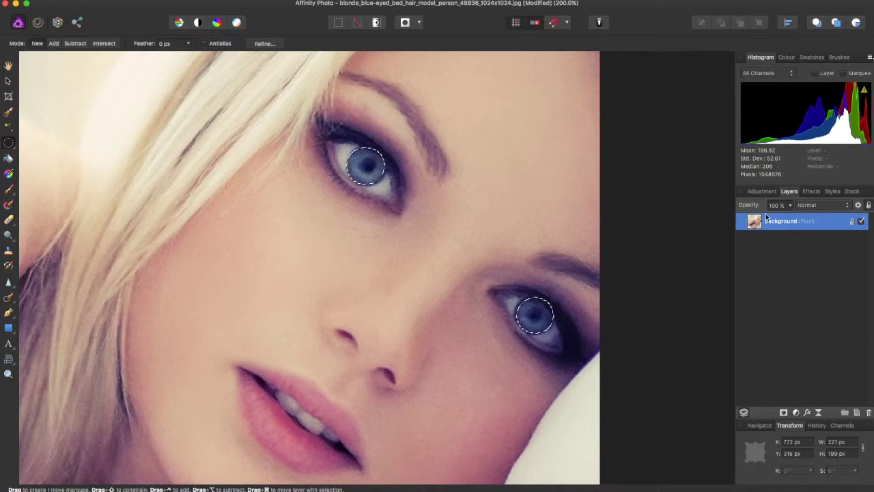
Add an HSL Adjust layer to the selected irises
{"action": "left_click", "coordinate": [760, 191]}
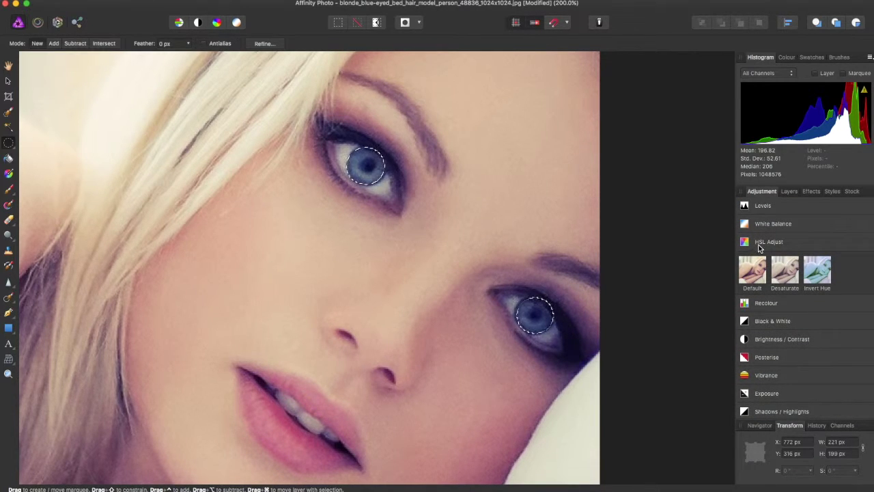
{"action": "left_click", "coordinate": [760, 246]}
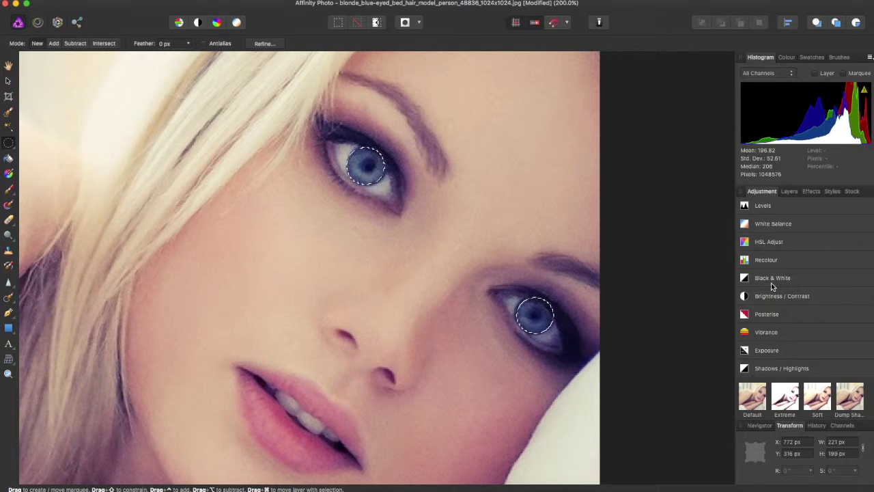
{"action": "left_click", "coordinate": [763, 243]}
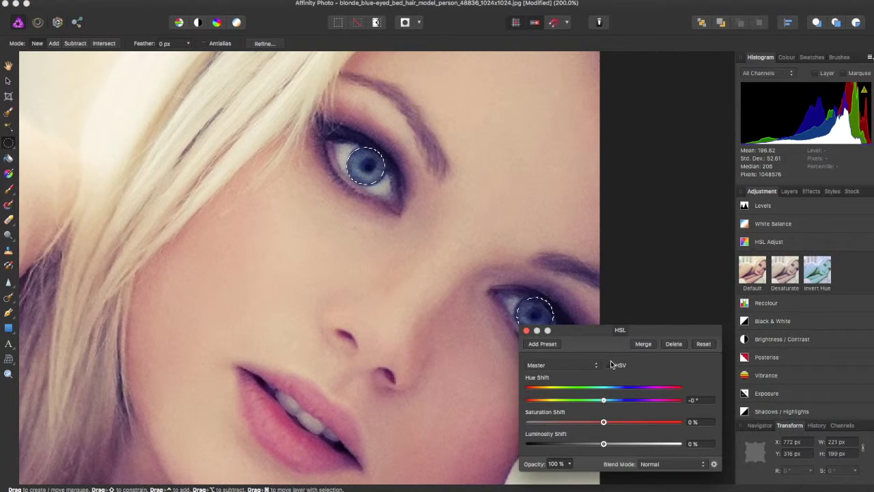
{"action": "left_click_drag", "start_coordinate": [581, 332], "coordinate": [563, 83]}
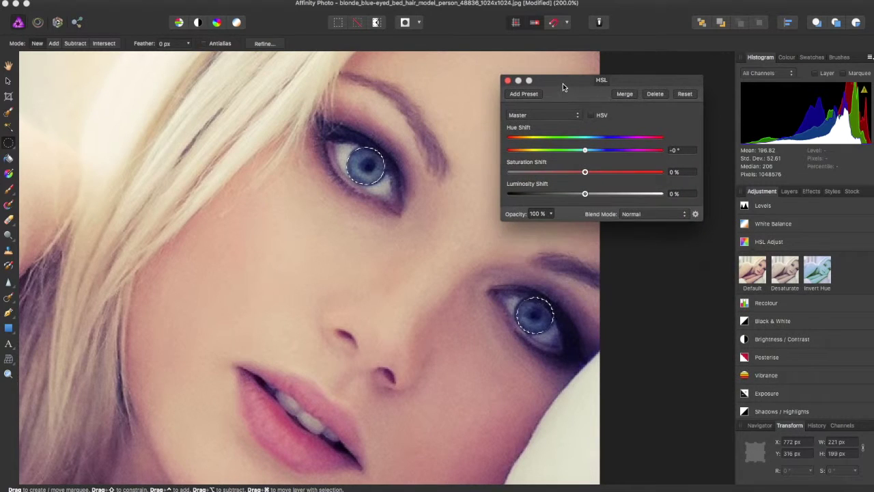
Set the HSL adjustment to Colour blend mode, hue shift -93.9° and saturation 22%
{"action": "left_click", "coordinate": [642, 216]}
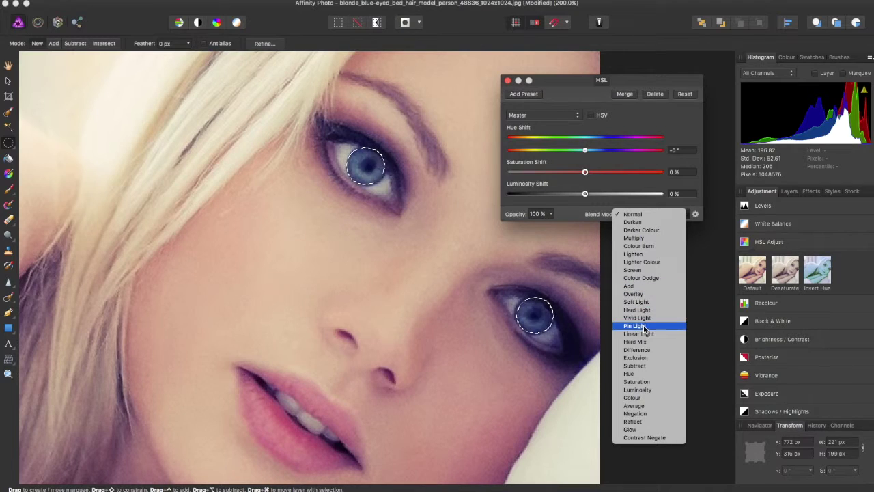
{"action": "left_click", "coordinate": [642, 397]}
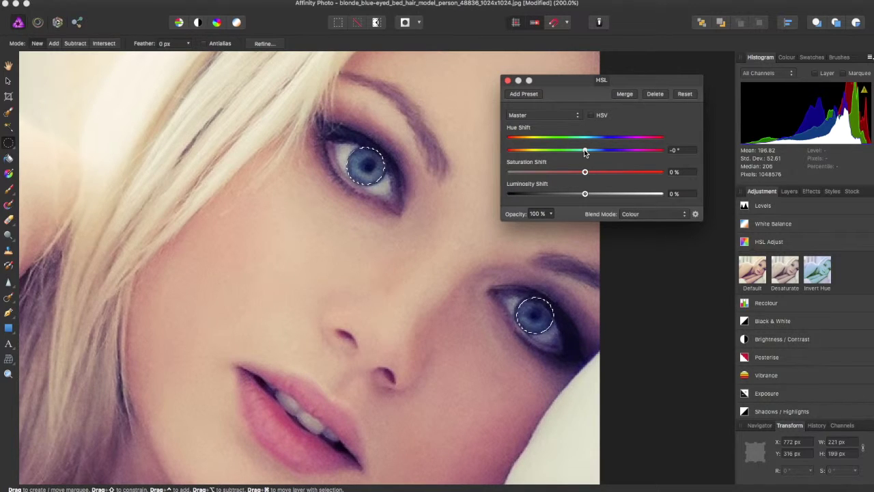
{"action": "left_click_drag", "start_coordinate": [585, 152], "coordinate": [545, 157]}
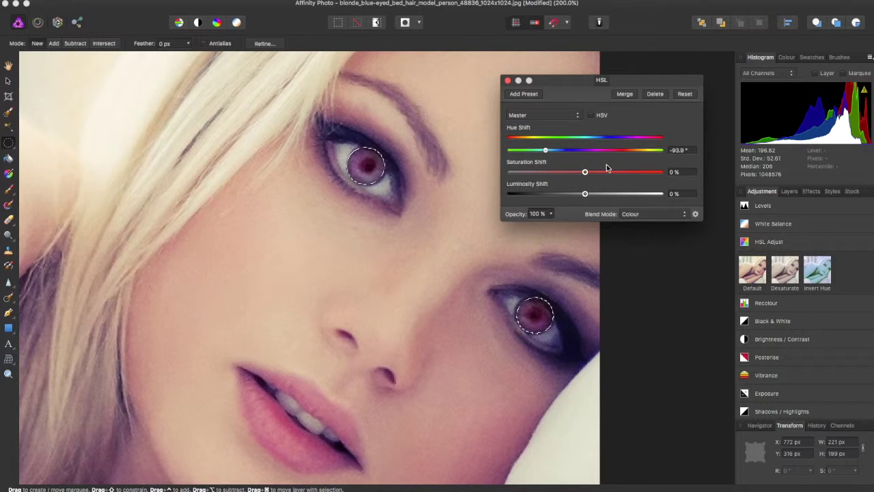
{"action": "left_click_drag", "start_coordinate": [585, 174], "coordinate": [602, 174]}
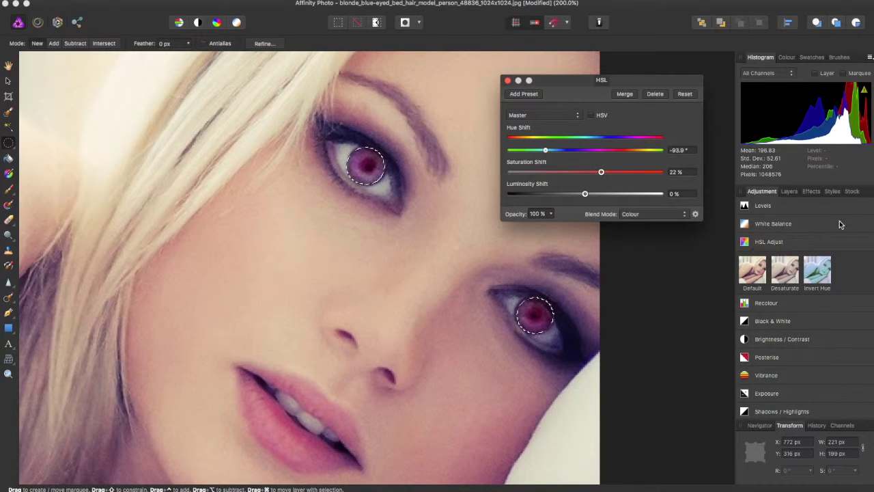
Add a Shadows / Highlights adjustment with highlights lowered to -12%
{"action": "scroll", "coordinate": [794, 315], "scroll_direction": "down", "scroll_amount": 2}
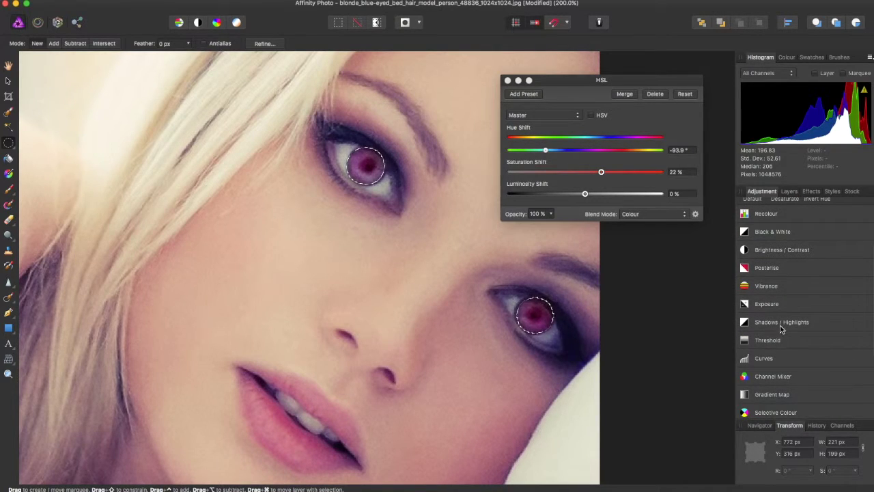
{"action": "left_click", "coordinate": [778, 329]}
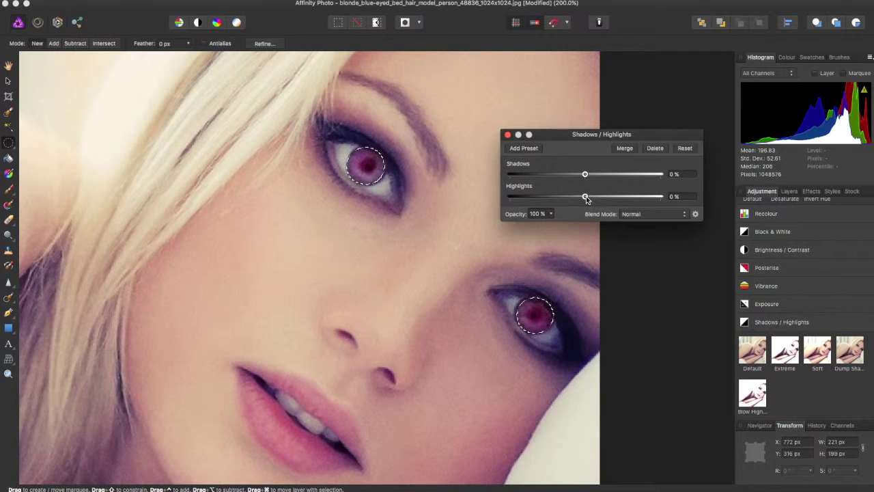
{"action": "left_click_drag", "start_coordinate": [585, 199], "coordinate": [579, 198]}
{"action": "left_click", "coordinate": [507, 135]}
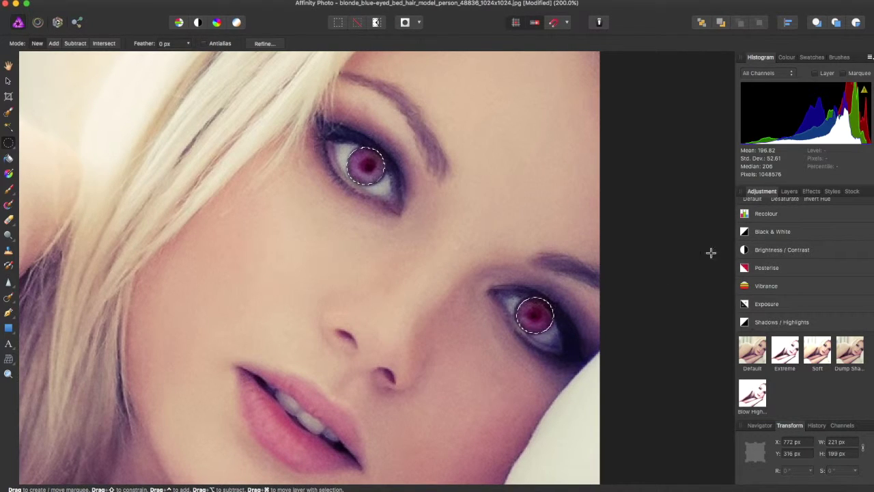
{"action": "left_click", "coordinate": [790, 192]}
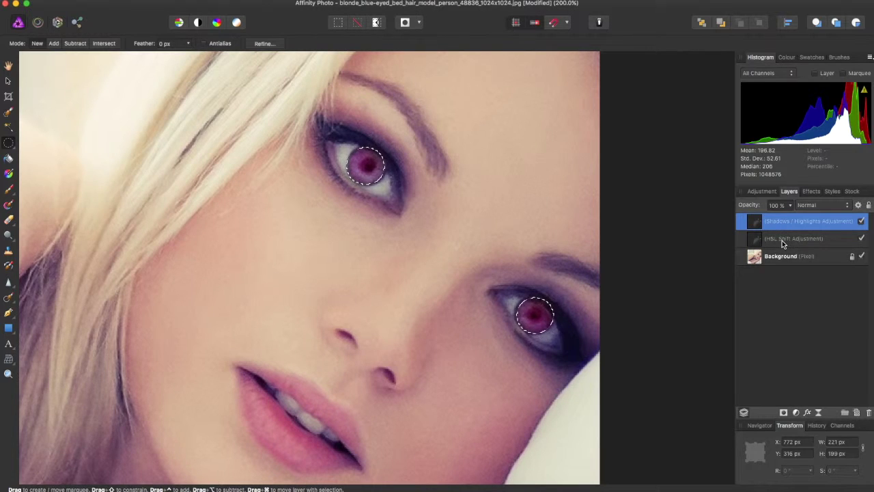
Toggle the Shadows / Highlights and HSL Shift layers off and on to compare blue and pink irises
{"action": "left_click", "coordinate": [861, 221]}
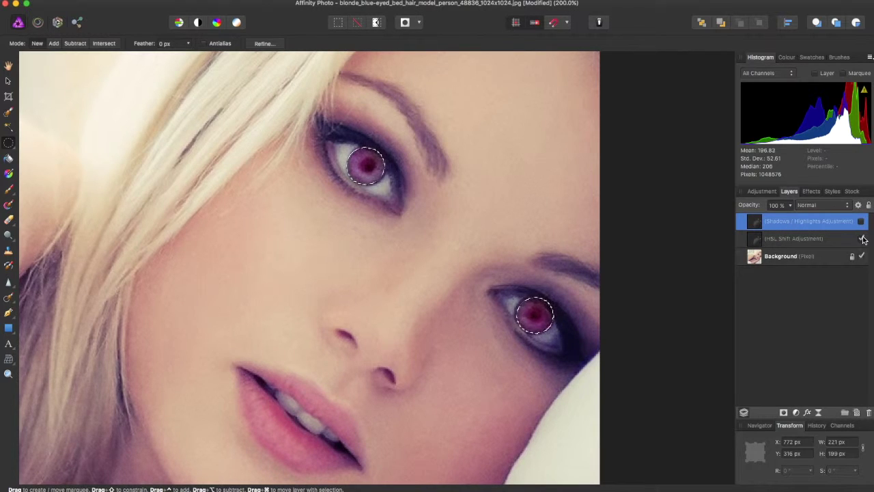
{"action": "left_click", "coordinate": [862, 239]}
{"action": "left_click", "coordinate": [862, 221]}
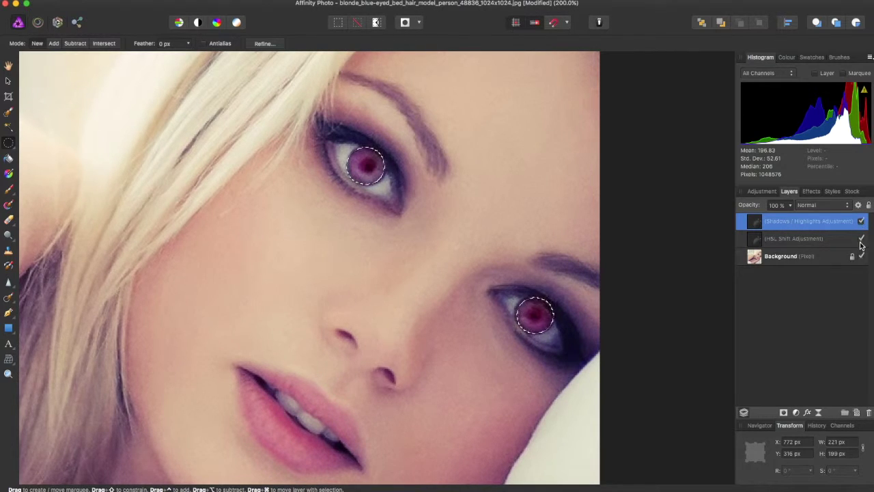
{"action": "left_click", "coordinate": [859, 240]}
{"action": "left_click", "coordinate": [862, 238]}
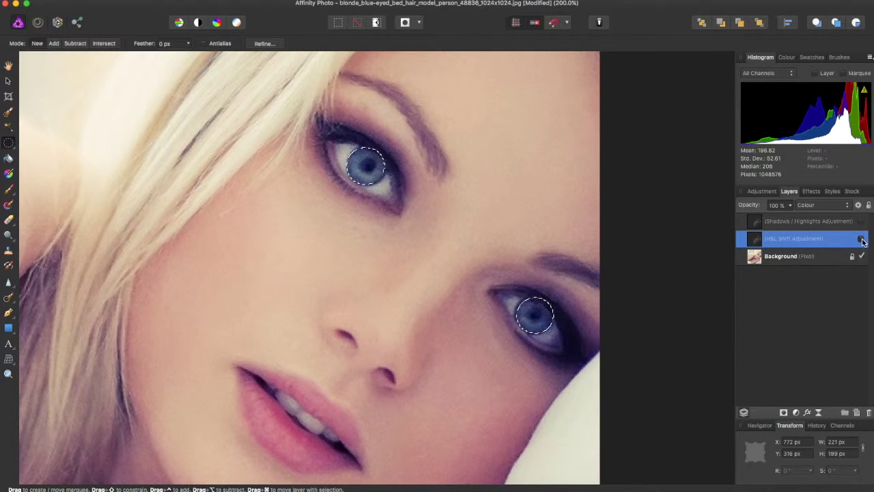
{"action": "left_click", "coordinate": [862, 239]}
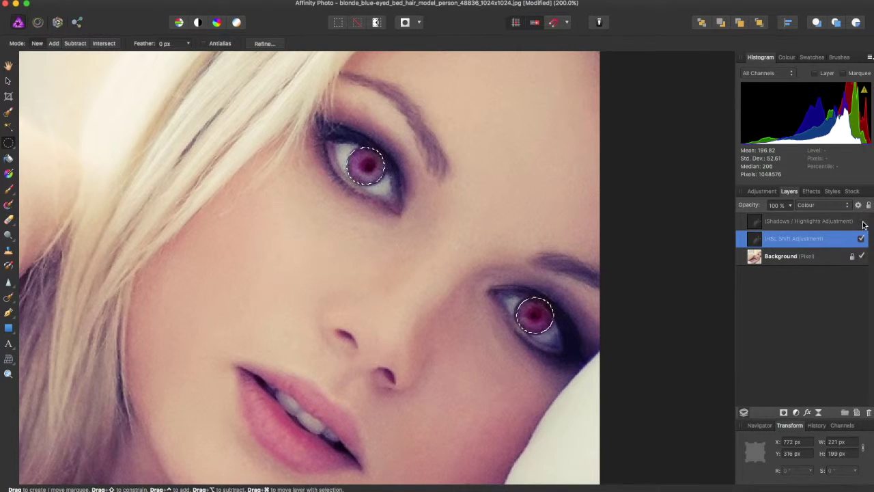
Deselect the eye marquee and group the HSL Shift and Shadows / Highlights layers together
{"action": "left_click", "coordinate": [791, 225], "text": "shift"}
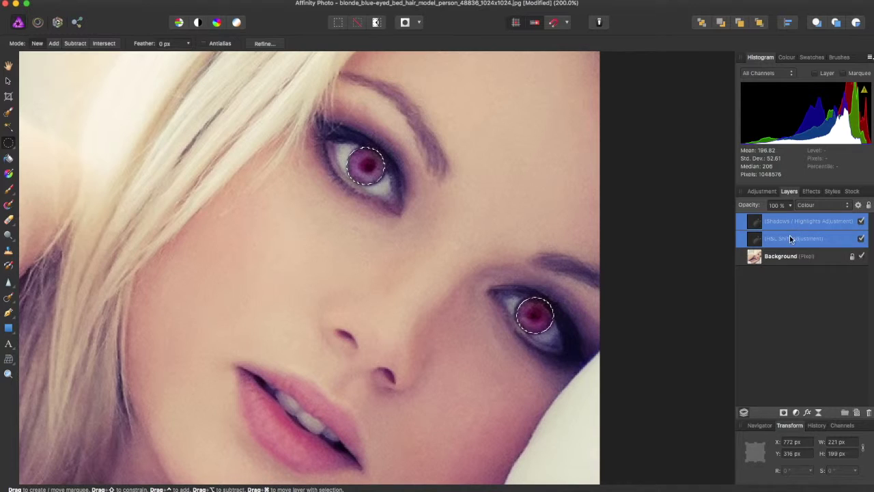
{"action": "left_click", "coordinate": [677, 250]}
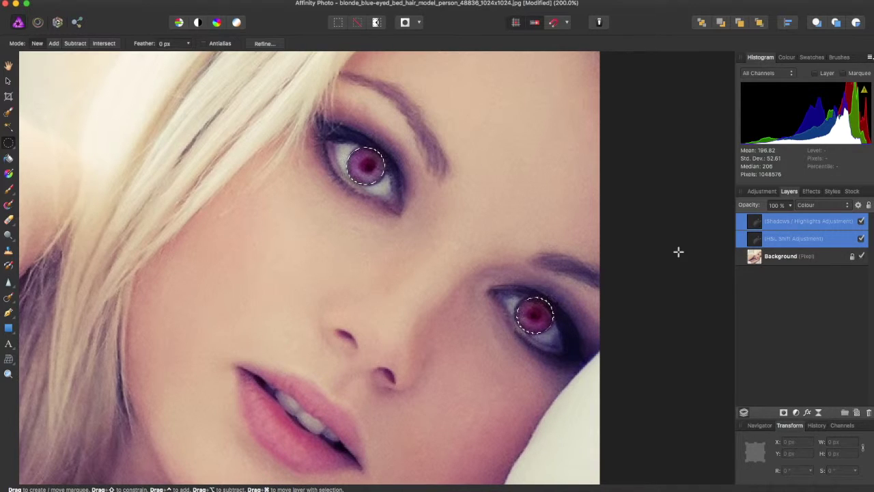
{"action": "left_click", "coordinate": [789, 239]}
{"action": "double_click", "coordinate": [787, 240]}
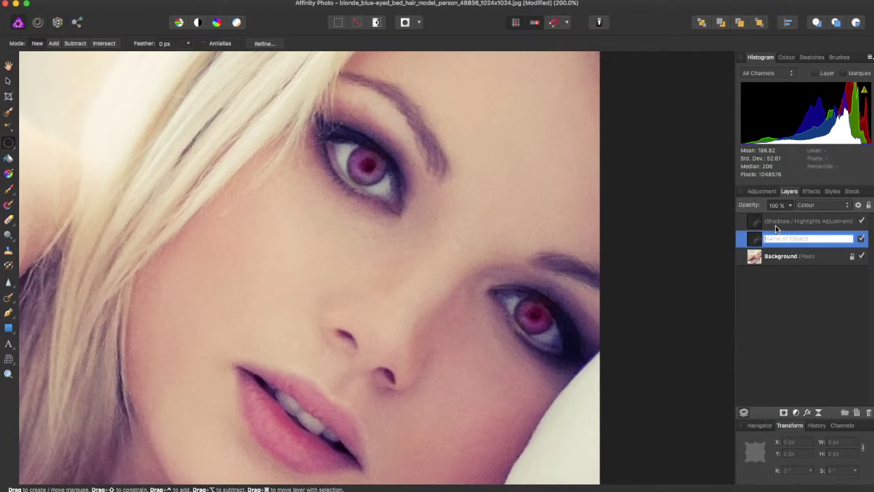
{"action": "left_click", "coordinate": [777, 226], "text": "shift"}
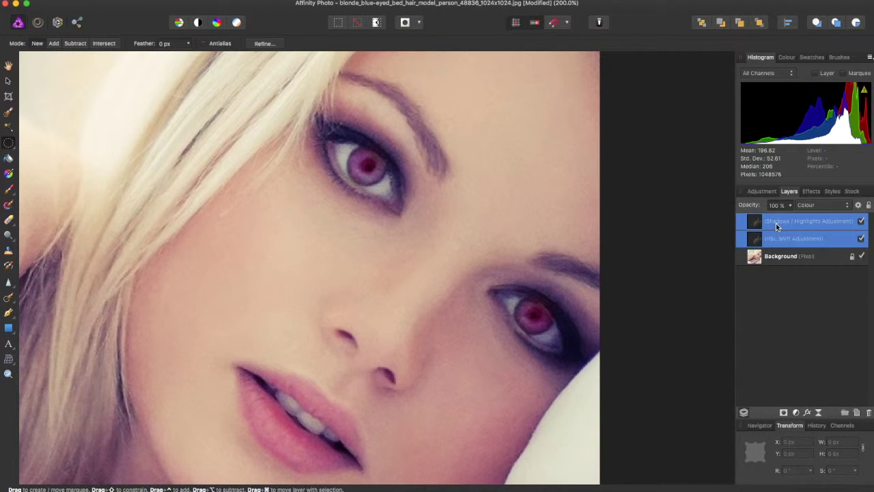
{"action": "left_click", "coordinate": [845, 413]}
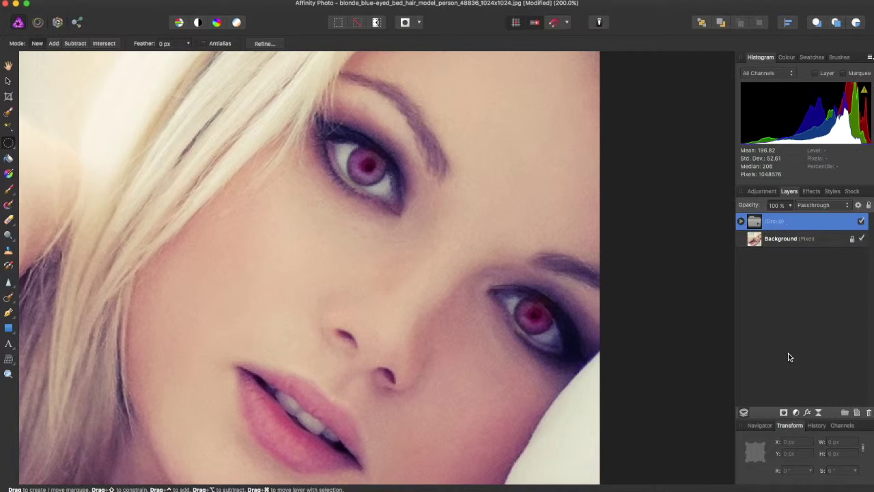
Add a white layer mask to the adjustment group and pick the Paint Brush, zoomed in on the eye
{"action": "left_click", "coordinate": [784, 413]}
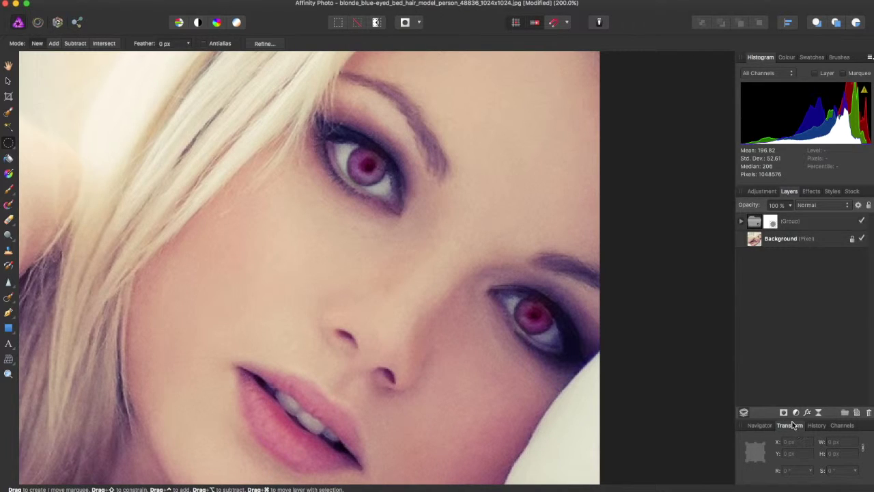
{"action": "left_click", "coordinate": [9, 191]}
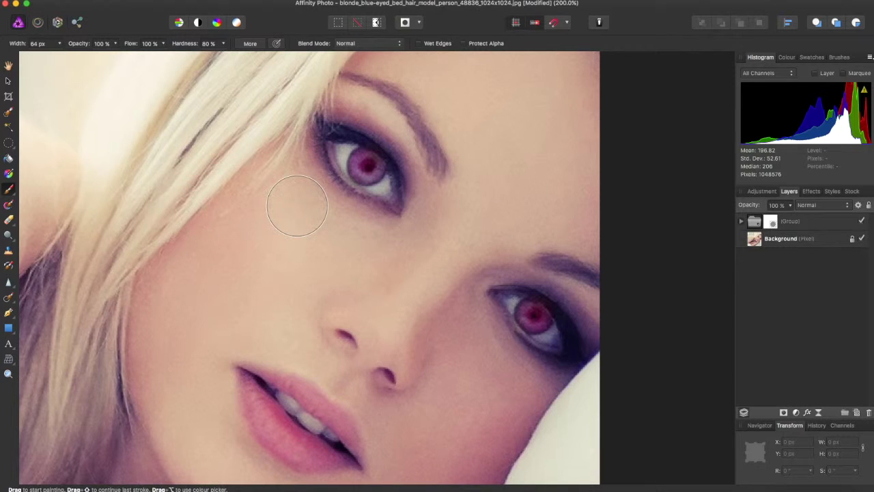
{"action": "scroll", "coordinate": [297, 206], "scroll_direction": "up", "scroll_amount": 5}
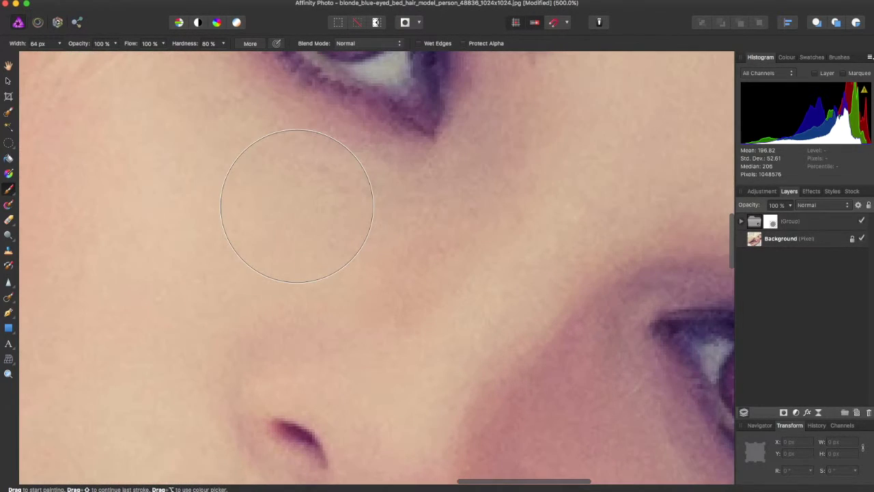
{"action": "scroll", "coordinate": [297, 206], "scroll_direction": "up", "scroll_amount": 7}
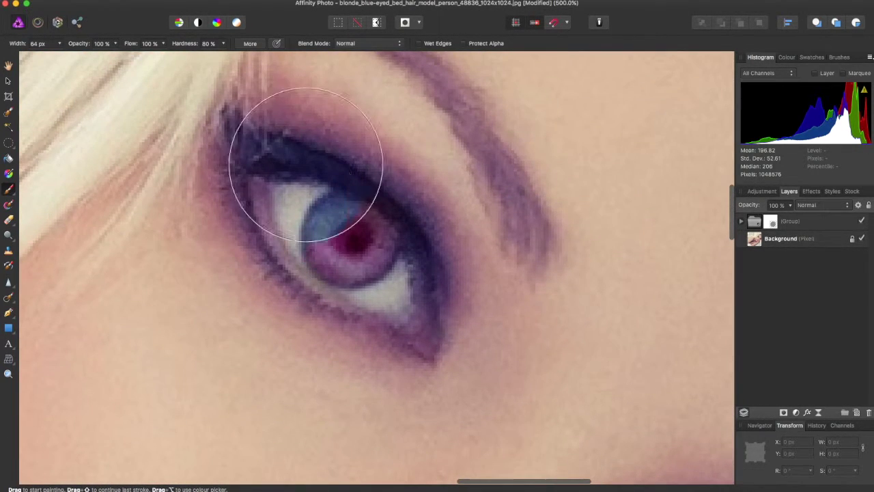
{"action": "left_click", "coordinate": [59, 43]}
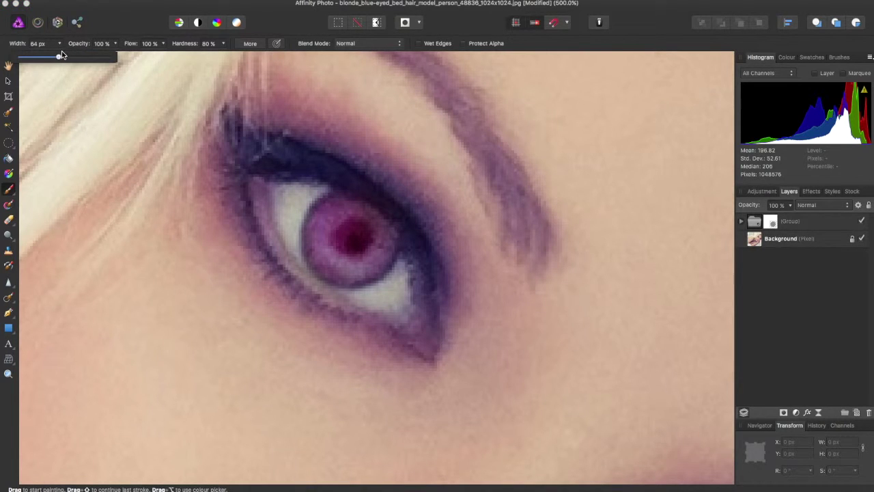
Set the brush width to 16 px and paint the group mask along the upper eyelid edges
{"action": "left_click_drag", "start_coordinate": [39, 60], "coordinate": [29, 59]}
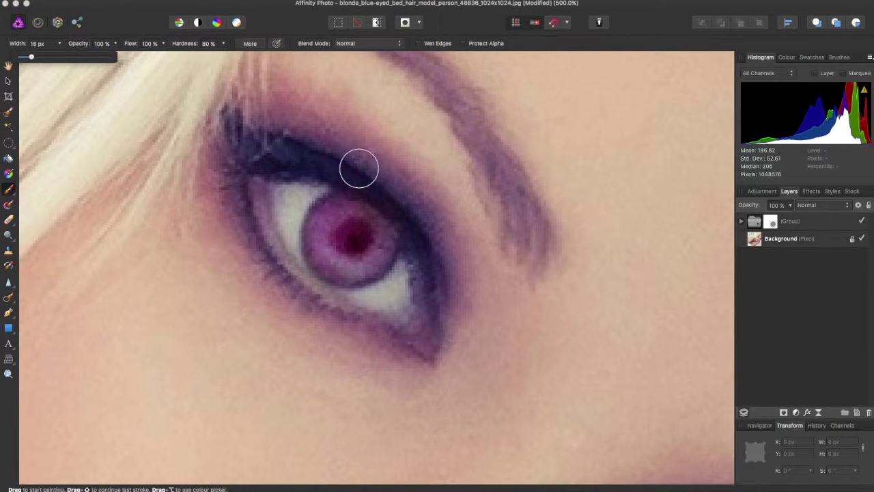
{"action": "mouse_move", "coordinate": [336, 168]}
{"action": "left_mouse_down"}
{"action": "mouse_move", "coordinate": [412, 198]}
{"action": "mouse_move", "coordinate": [339, 171]}
{"action": "mouse_move", "coordinate": [365, 175]}
{"action": "mouse_move", "coordinate": [407, 203]}
{"action": "mouse_move", "coordinate": [421, 235]}
{"action": "mouse_move", "coordinate": [419, 263]}
{"action": "mouse_move", "coordinate": [423, 241]}
{"action": "mouse_move", "coordinate": [402, 201]}
{"action": "mouse_move", "coordinate": [371, 168]}
{"action": "mouse_move", "coordinate": [344, 183]}
{"action": "mouse_move", "coordinate": [323, 164]}
{"action": "mouse_move", "coordinate": [389, 178]}
{"action": "mouse_move", "coordinate": [348, 185]}
{"action": "mouse_move", "coordinate": [411, 229]}
{"action": "left_mouse_up"}
{"action": "scroll", "coordinate": [411, 229], "scroll_direction": "down", "scroll_amount": 10}
{"action": "scroll", "coordinate": [411, 229], "scroll_direction": "right", "scroll_amount": 10}
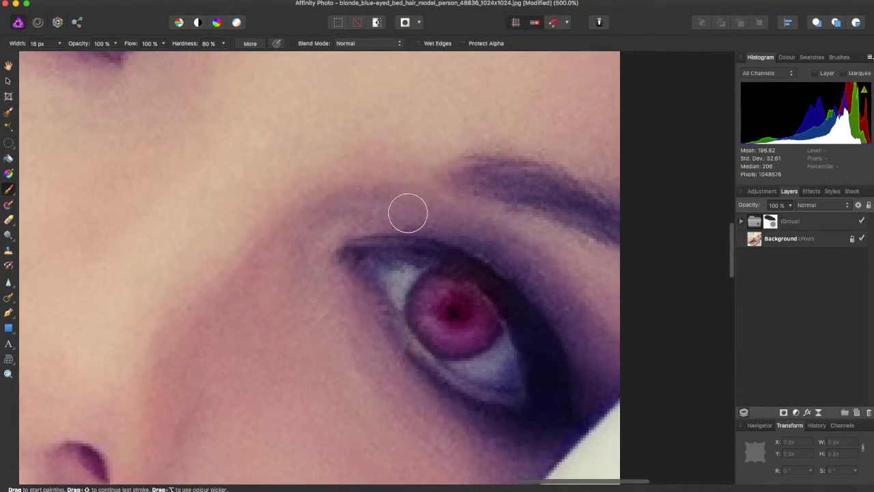
{"action": "mouse_move", "coordinate": [439, 251]}
{"action": "left_mouse_down"}
{"action": "mouse_move", "coordinate": [510, 275]}
{"action": "mouse_move", "coordinate": [522, 302]}
{"action": "mouse_move", "coordinate": [499, 265]}
{"action": "mouse_move", "coordinate": [458, 258]}
{"action": "mouse_move", "coordinate": [481, 259]}
{"action": "mouse_move", "coordinate": [495, 277]}
{"action": "mouse_move", "coordinate": [479, 270]}
{"action": "mouse_move", "coordinate": [524, 305]}
{"action": "mouse_move", "coordinate": [525, 336]}
{"action": "mouse_move", "coordinate": [520, 318]}
{"action": "mouse_move", "coordinate": [519, 336]}
{"action": "mouse_move", "coordinate": [519, 322]}
{"action": "mouse_move", "coordinate": [475, 275]}
{"action": "mouse_move", "coordinate": [374, 224]}
{"action": "left_mouse_up"}
{"action": "scroll", "coordinate": [376, 219], "scroll_direction": "left", "scroll_amount": 7}
{"action": "scroll", "coordinate": [385, 205], "scroll_direction": "up", "scroll_amount": 5}
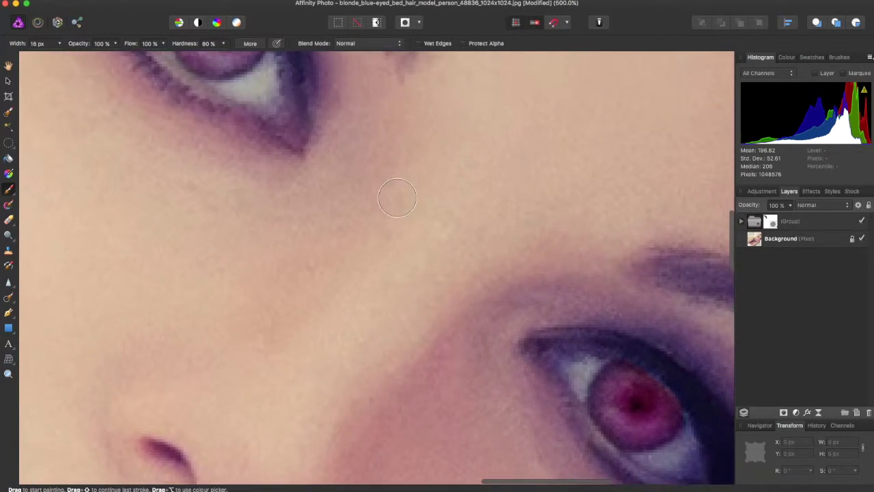
{"action": "scroll", "coordinate": [398, 193], "scroll_direction": "up", "scroll_amount": 3}
{"action": "scroll", "coordinate": [410, 188], "scroll_direction": "right", "scroll_amount": 6}
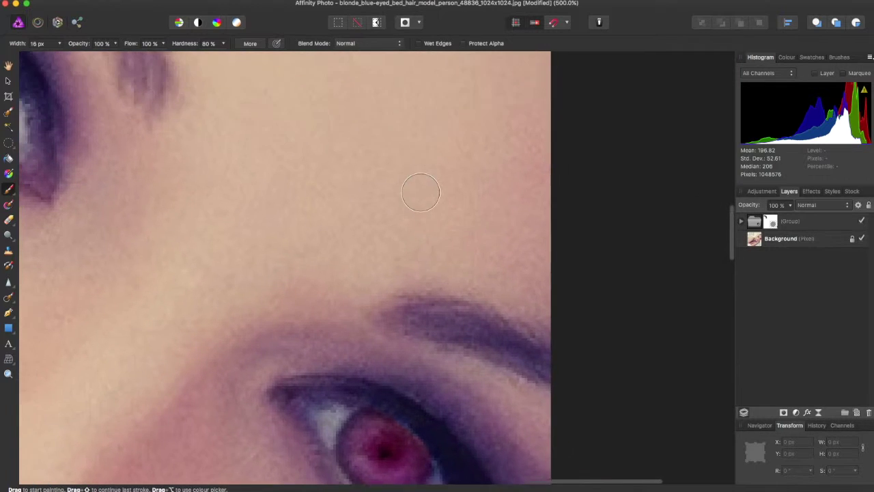
{"action": "scroll", "coordinate": [423, 181], "scroll_direction": "right", "scroll_amount": 1}
{"action": "scroll", "coordinate": [427, 178], "scroll_direction": "left", "scroll_amount": 3}
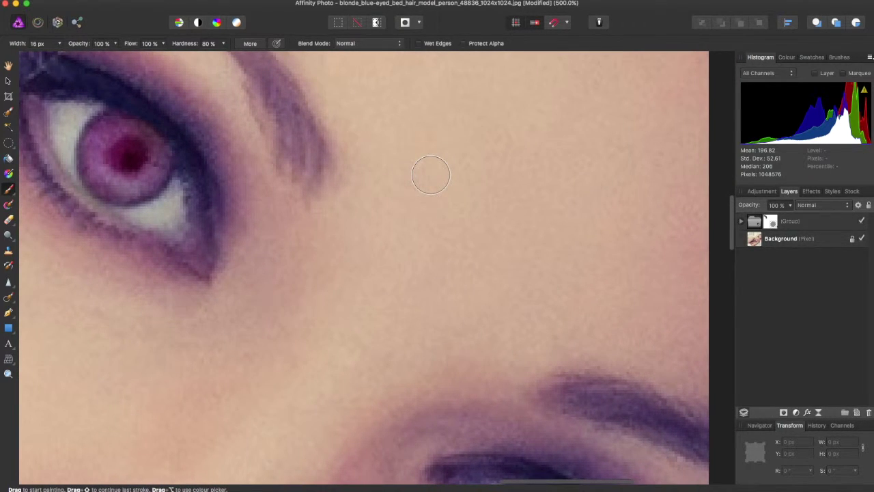
{"action": "scroll", "coordinate": [430, 174], "scroll_direction": "down", "scroll_amount": 5}
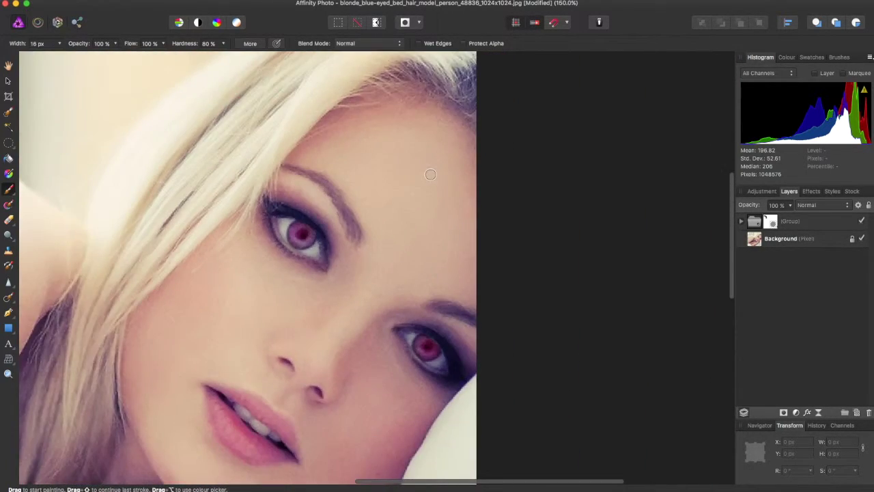
{"action": "scroll", "coordinate": [431, 174], "scroll_direction": "down", "scroll_amount": 2}
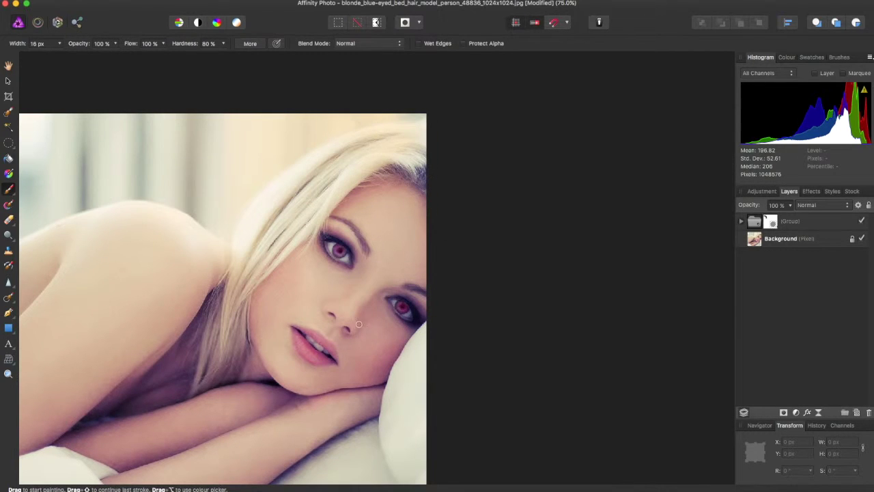
{"action": "scroll", "coordinate": [356, 324], "scroll_direction": "left", "scroll_amount": 3}
{"action": "scroll", "coordinate": [357, 324], "scroll_direction": "down", "scroll_amount": 3}
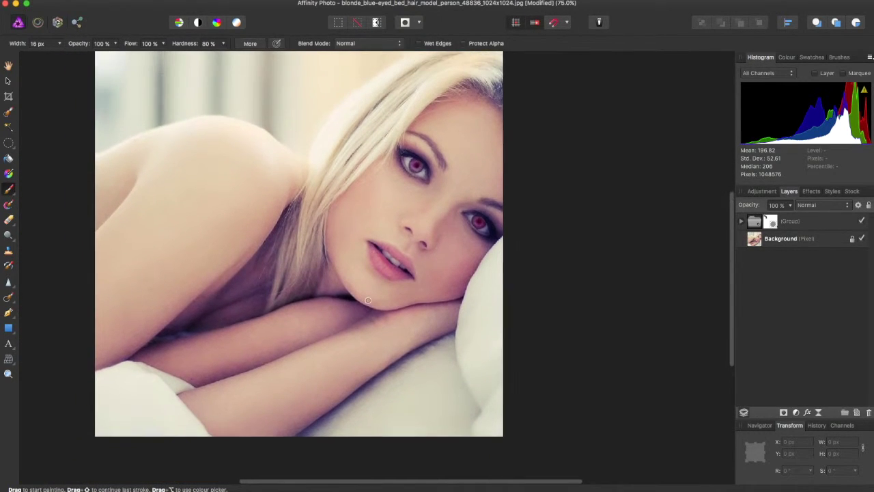
{"action": "scroll", "coordinate": [368, 300], "scroll_direction": "down", "scroll_amount": 1}
{"action": "scroll", "coordinate": [367, 300], "scroll_direction": "up", "scroll_amount": 5}
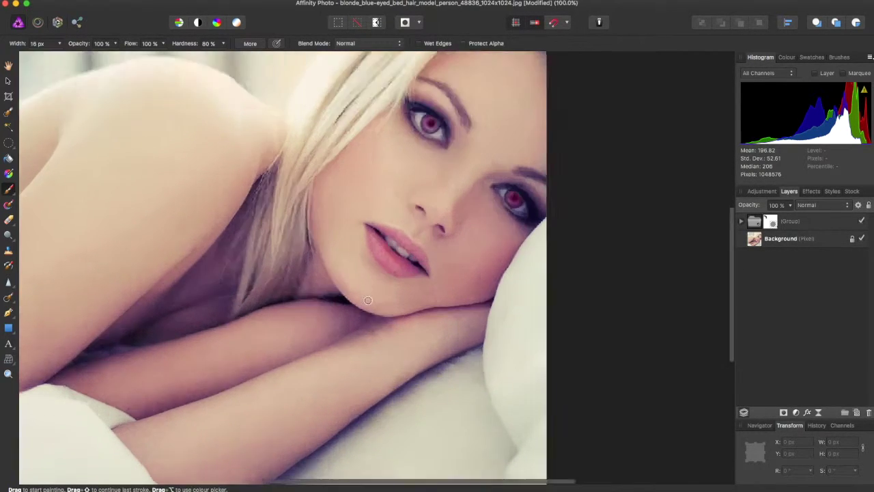
{"action": "scroll", "coordinate": [367, 300], "scroll_direction": "up", "scroll_amount": 10}
{"action": "scroll", "coordinate": [368, 300], "scroll_direction": "right", "scroll_amount": 3}
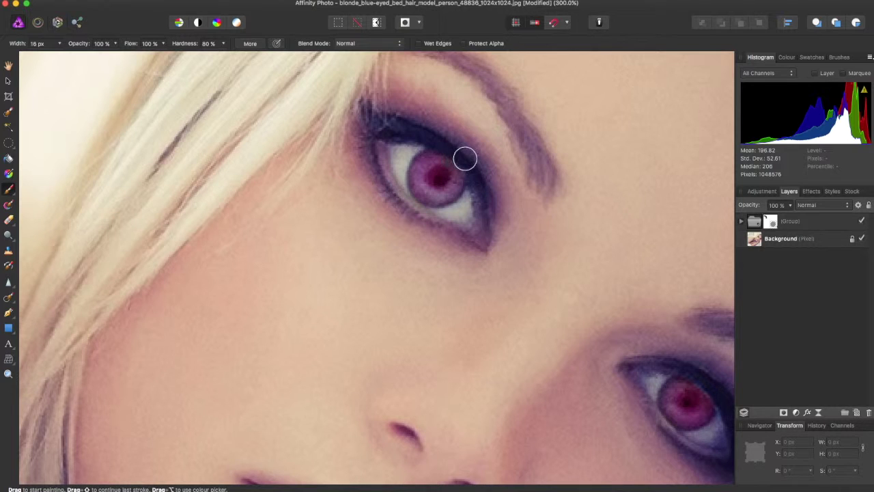
{"action": "scroll", "coordinate": [585, 181], "scroll_direction": "down", "scroll_amount": 5}
{"action": "scroll", "coordinate": [585, 180], "scroll_direction": "right", "scroll_amount": 3}
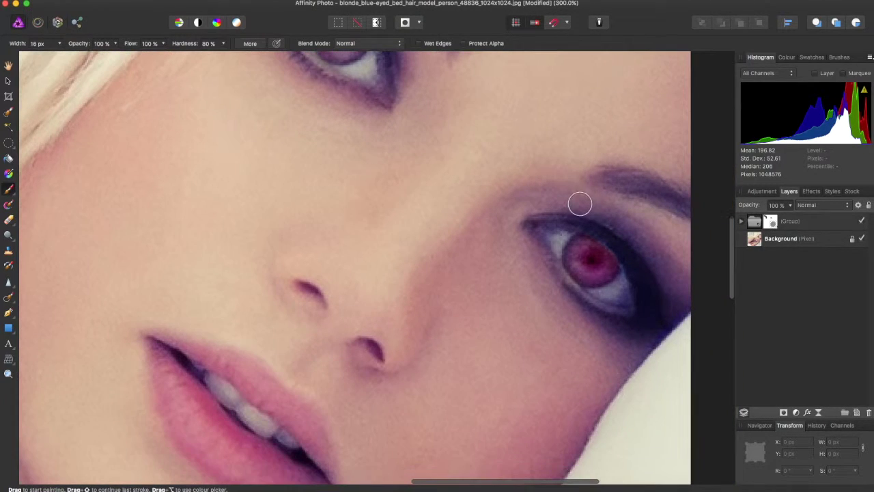
{"action": "scroll", "coordinate": [585, 184], "scroll_direction": "left", "scroll_amount": 5}
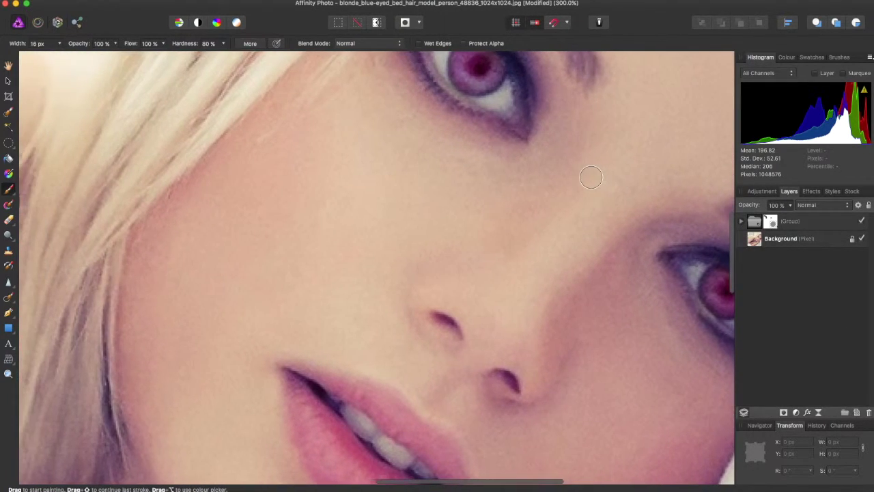
{"action": "key", "text": "super+1"}
{"action": "key", "text": "super+minus"}
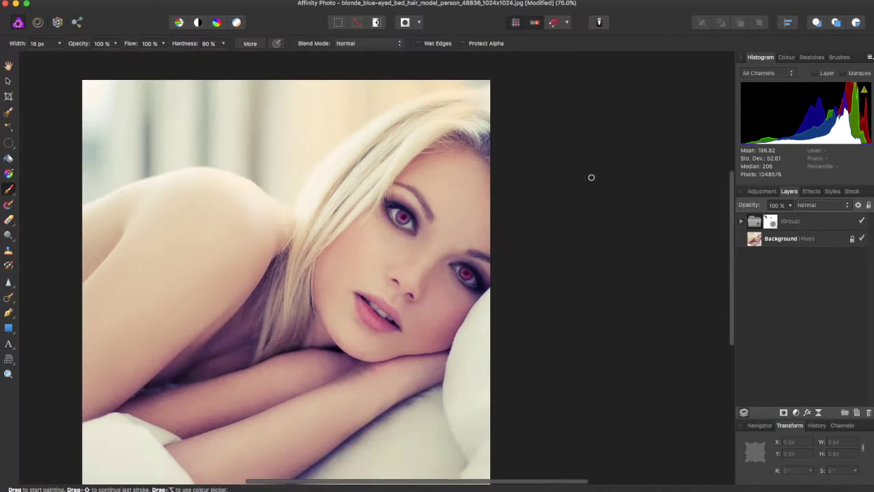
{"action": "scroll", "coordinate": [590, 175], "scroll_direction": "down", "scroll_amount": 2}
{"action": "scroll", "coordinate": [591, 174], "scroll_direction": "left", "scroll_amount": 3}
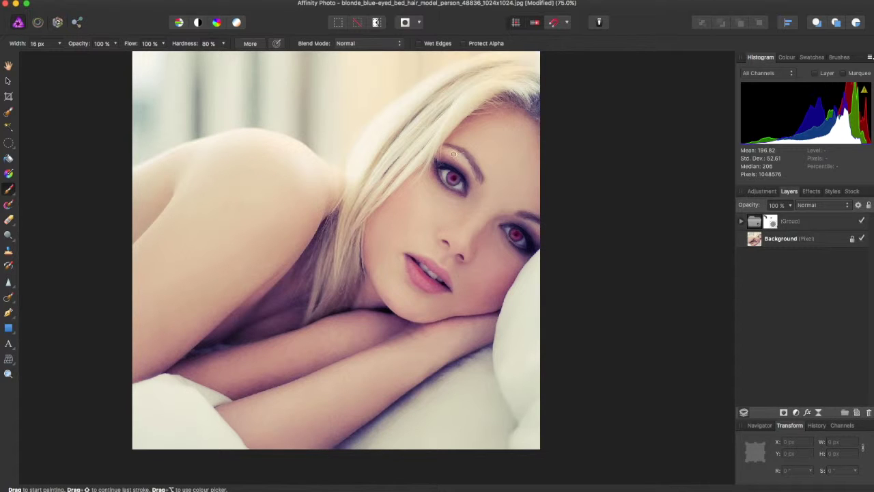
{"action": "scroll", "coordinate": [443, 179], "scroll_direction": "left", "scroll_amount": 3}
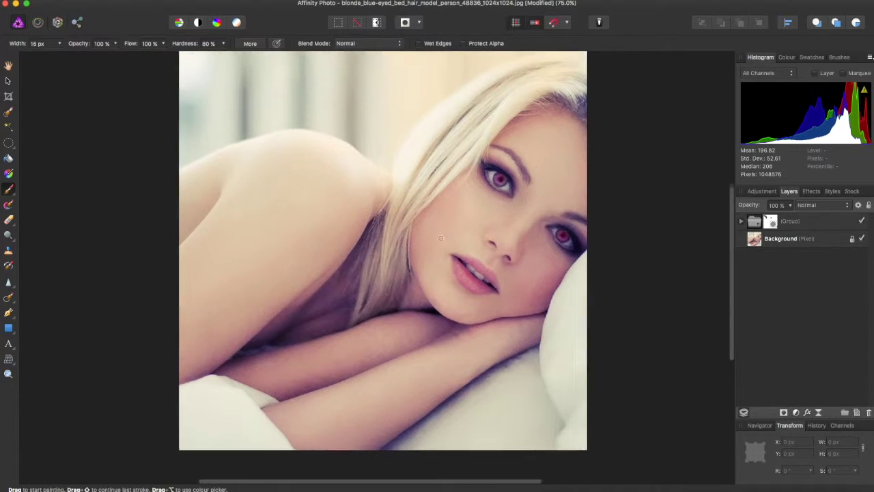
{"action": "scroll", "coordinate": [443, 179], "scroll_direction": "up", "scroll_amount": 2}
{"action": "scroll", "coordinate": [439, 228], "scroll_direction": "down", "scroll_amount": 1}
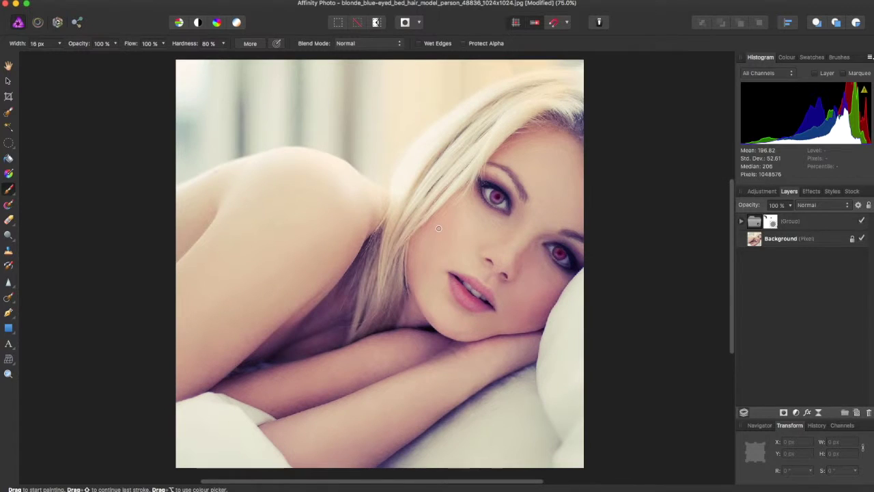